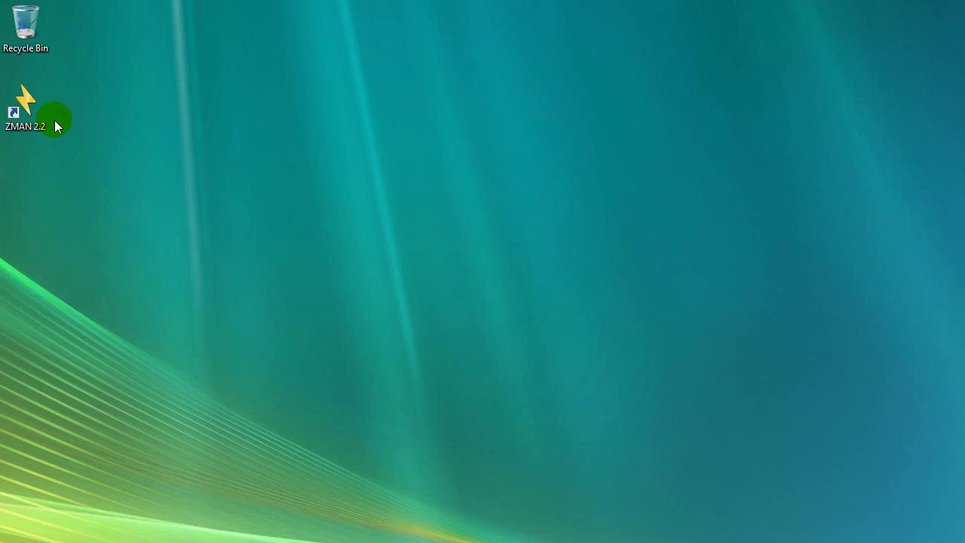
Launch ZMAN 2.2 from its desktop shortcut to reach the Getting Started window
{"action": "double_click", "coordinate": [30, 123]}
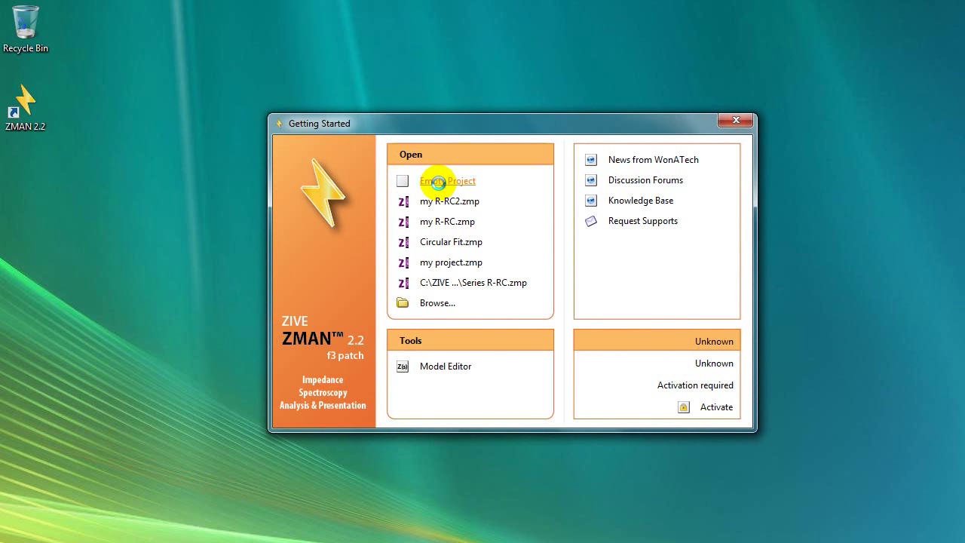
Start an empty project, load Z100 Data\2nd.wis as item '2nd', then request a new project
{"action": "left_click", "coordinate": [439, 182]}
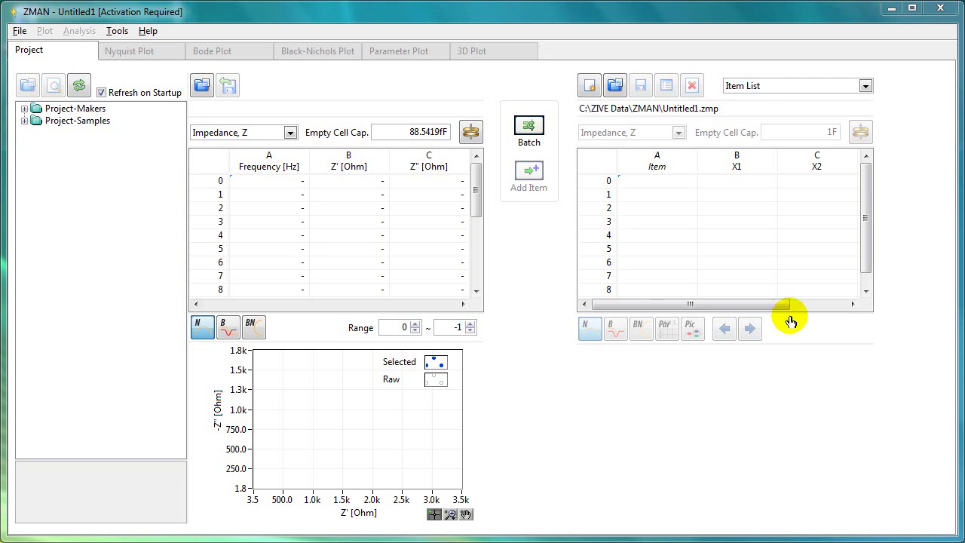
{"action": "left_click", "coordinate": [201, 88]}
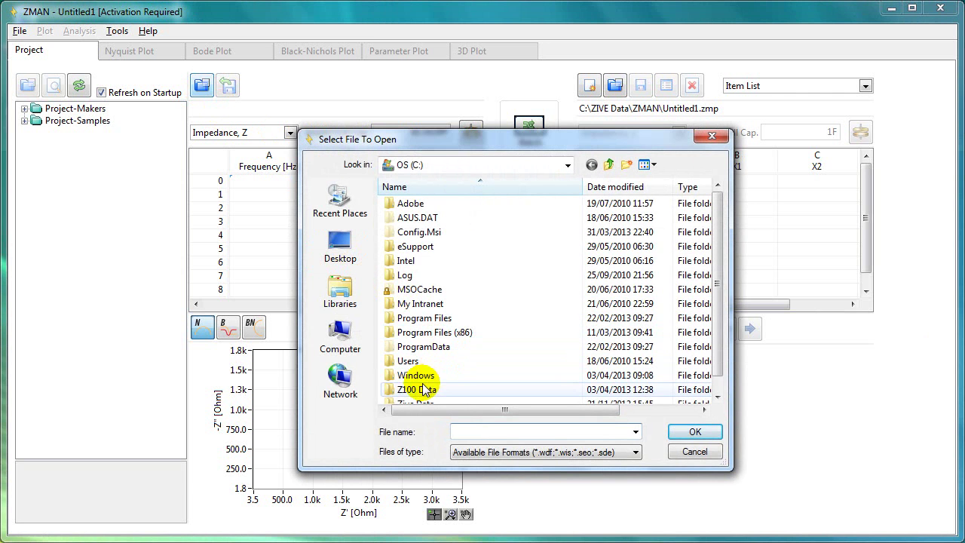
{"action": "double_click", "coordinate": [412, 389]}
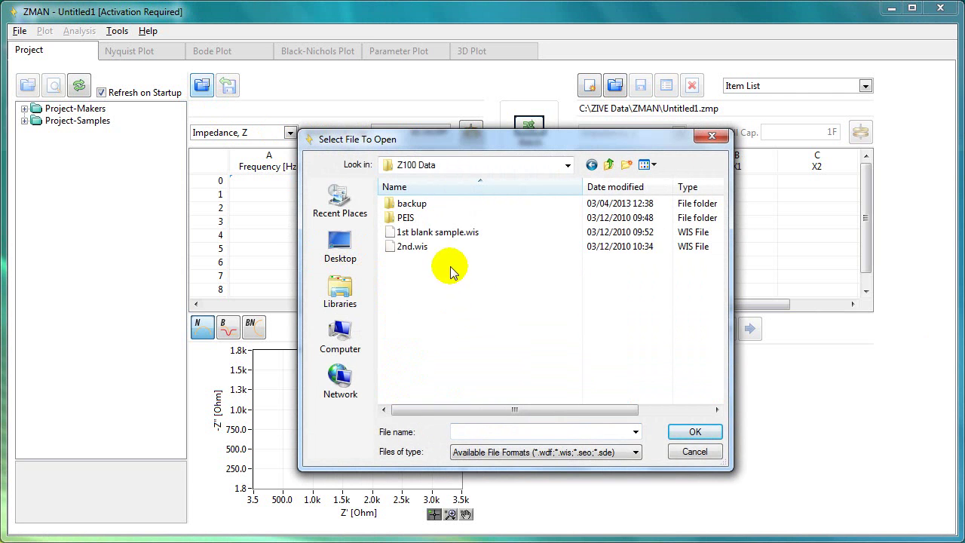
{"action": "double_click", "coordinate": [411, 247]}
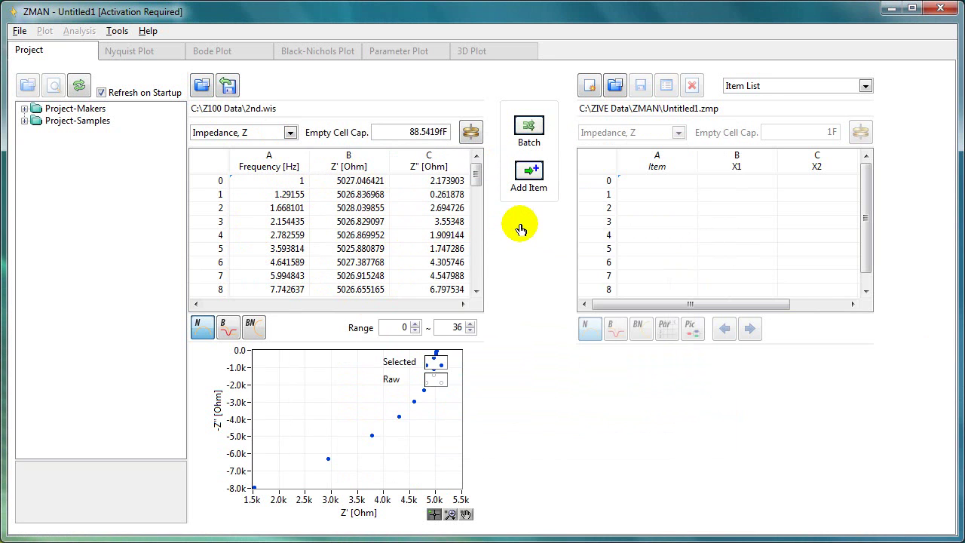
{"action": "left_click", "coordinate": [533, 181]}
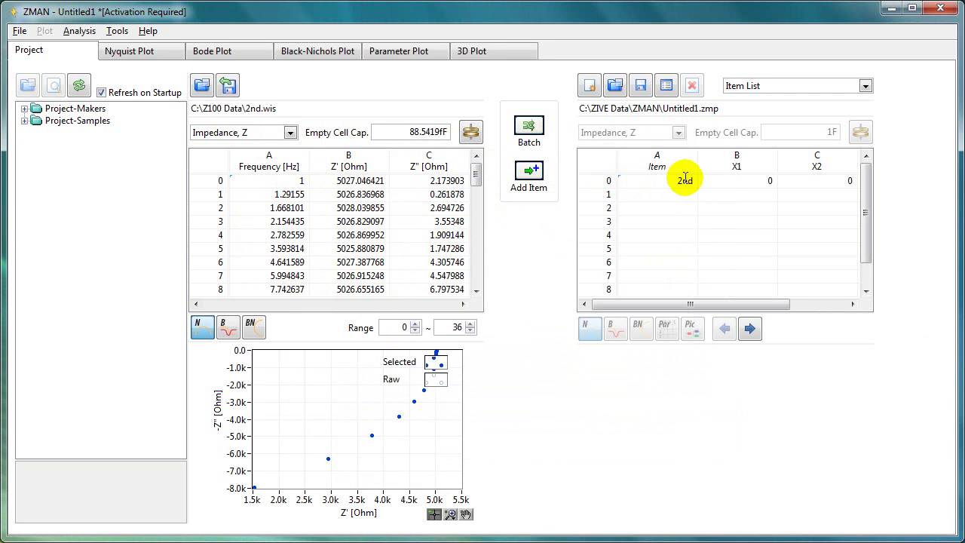
{"action": "left_click", "coordinate": [589, 85]}
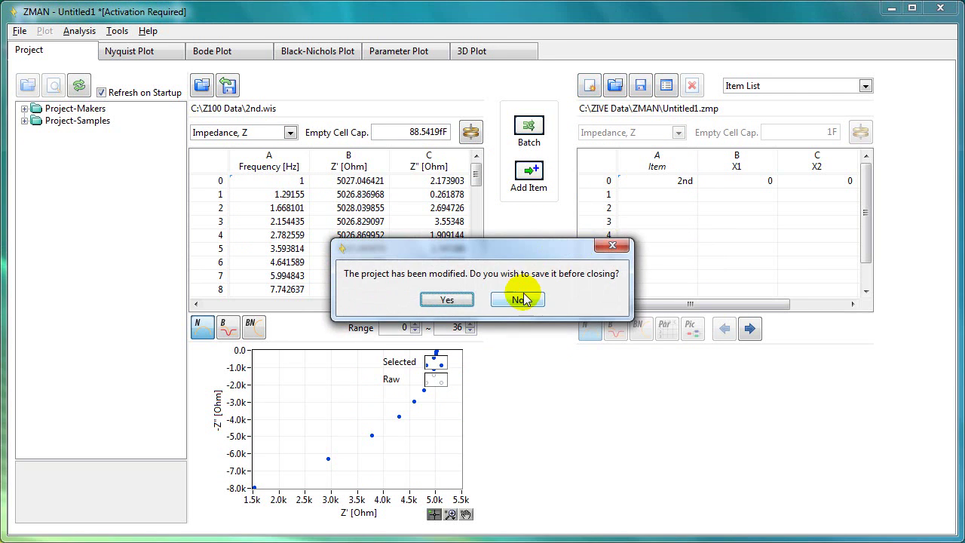
Discard the unsaved project, open sample my R-RC2.zmp, and display item (1) R-RC
{"action": "left_click", "coordinate": [518, 299]}
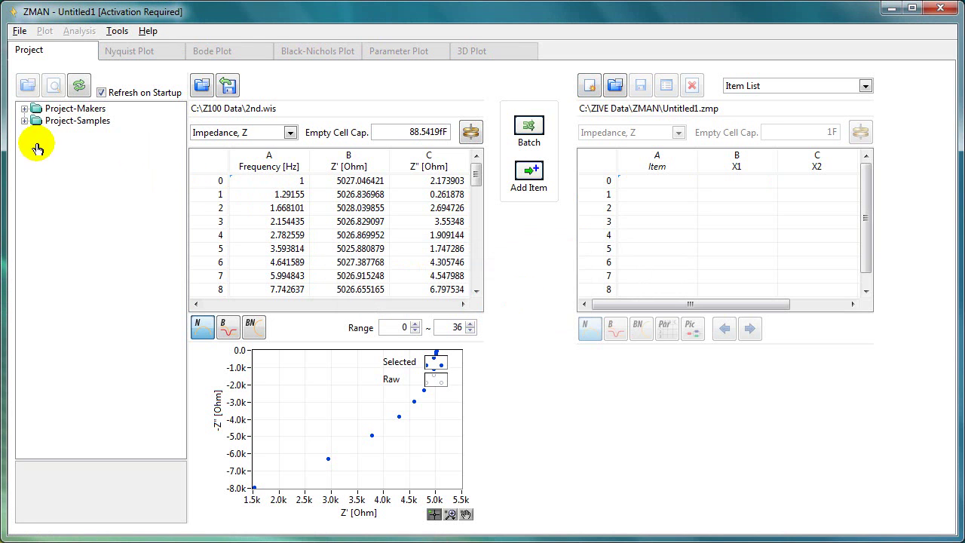
{"action": "left_click", "coordinate": [24, 122]}
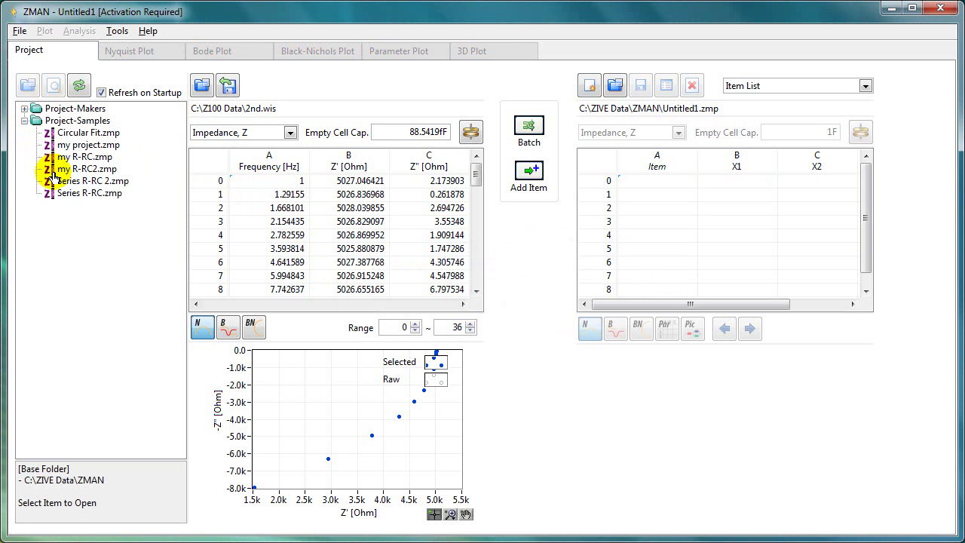
{"action": "left_click", "coordinate": [81, 170]}
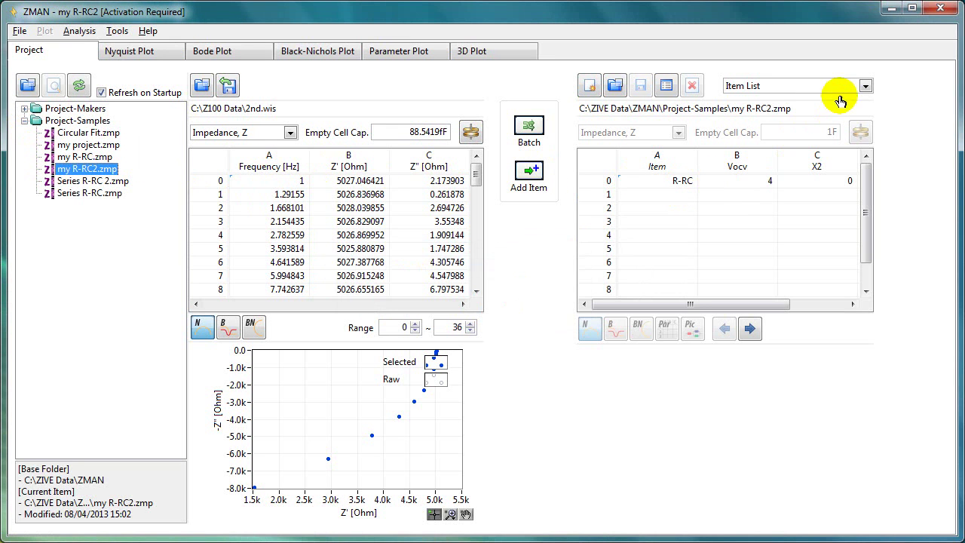
{"action": "left_click", "coordinate": [865, 87]}
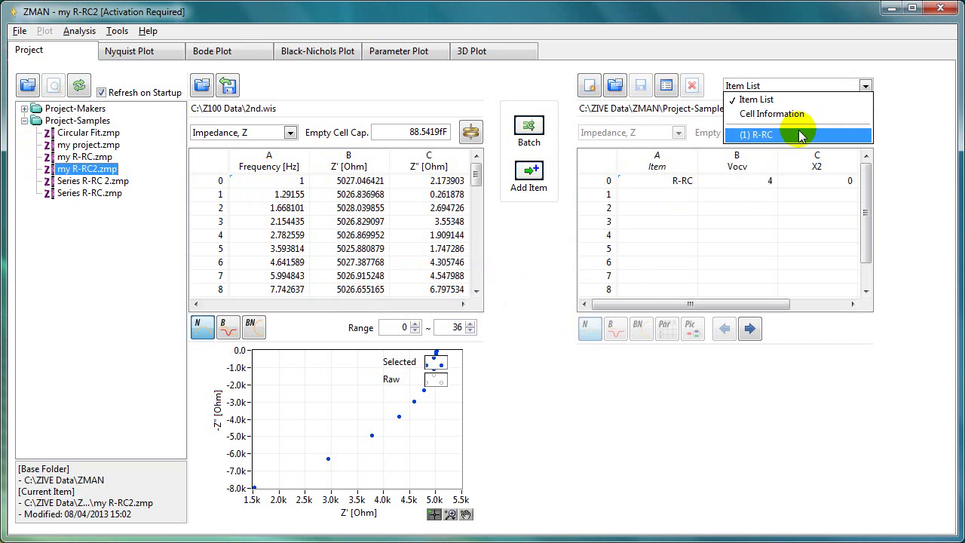
{"action": "left_click", "coordinate": [765, 135]}
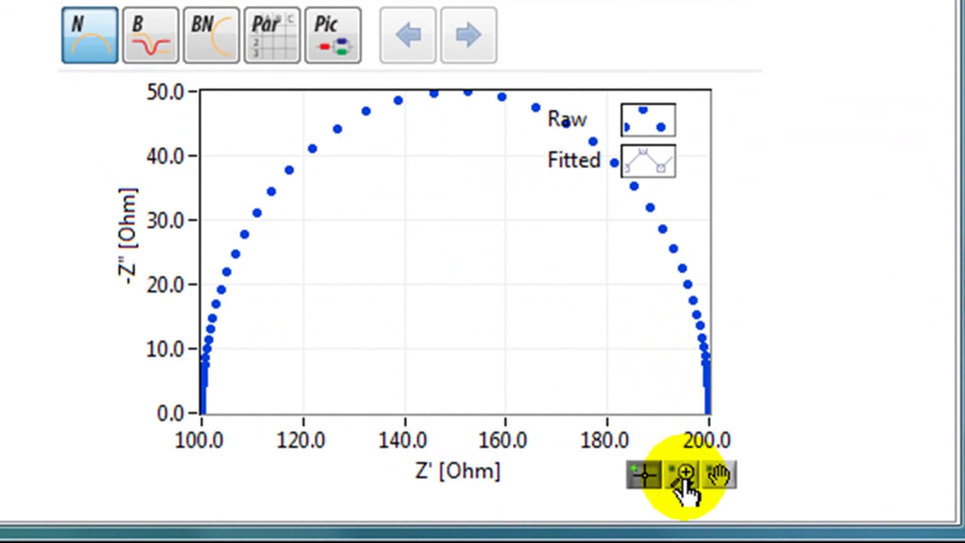
Zoom the Nyquist plot onto the tail near Z' 200 Ω, boxing points between 194 and 200
{"action": "left_click", "coordinate": [683, 475]}
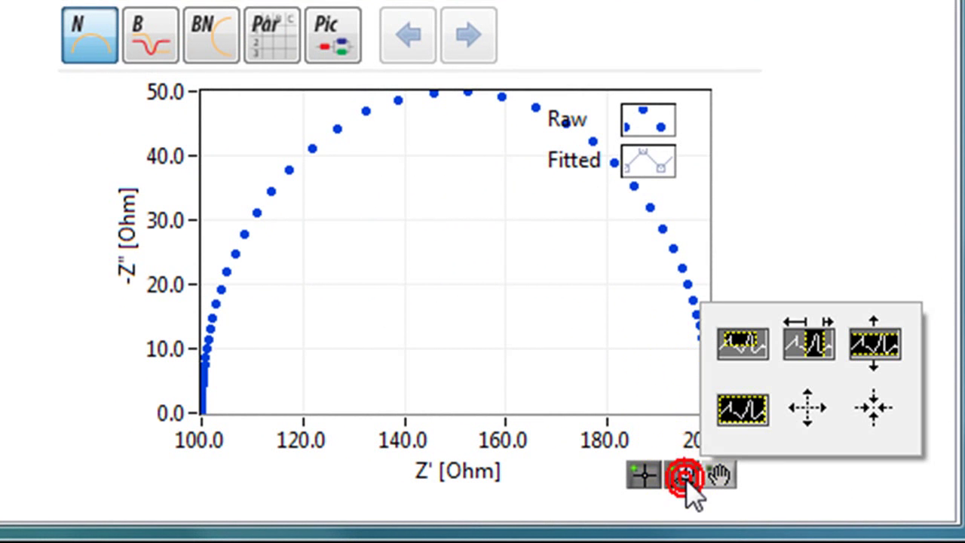
{"action": "left_click", "coordinate": [815, 412]}
{"action": "left_click", "coordinate": [698, 344]}
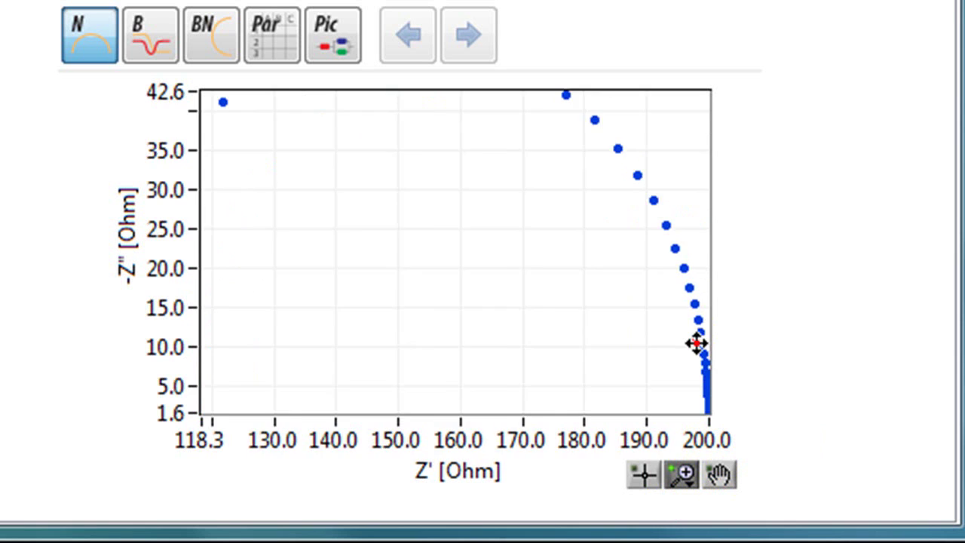
{"action": "left_click", "coordinate": [698, 344]}
{"action": "left_click", "coordinate": [683, 475]}
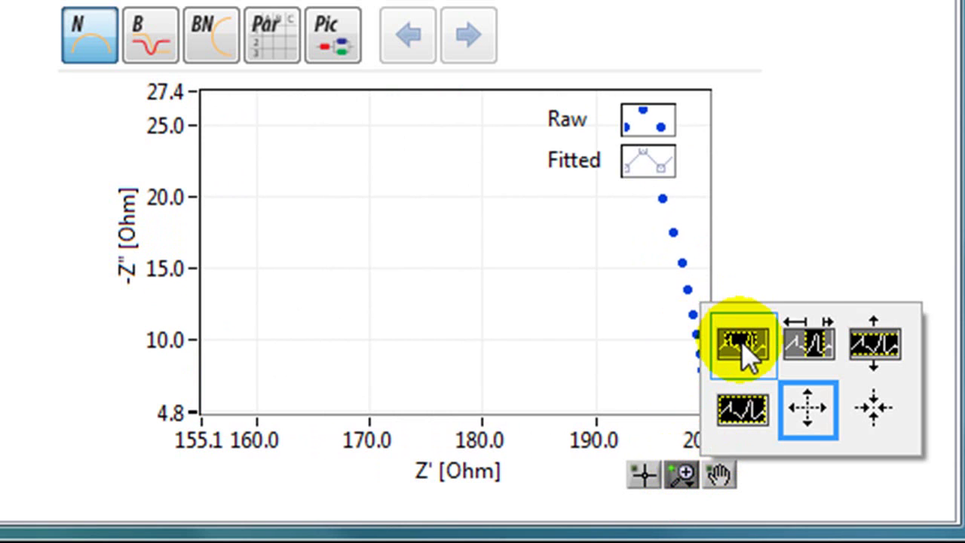
{"action": "left_click", "coordinate": [742, 341]}
{"action": "left_click_drag", "start_coordinate": [641, 208], "coordinate": [718, 424]}
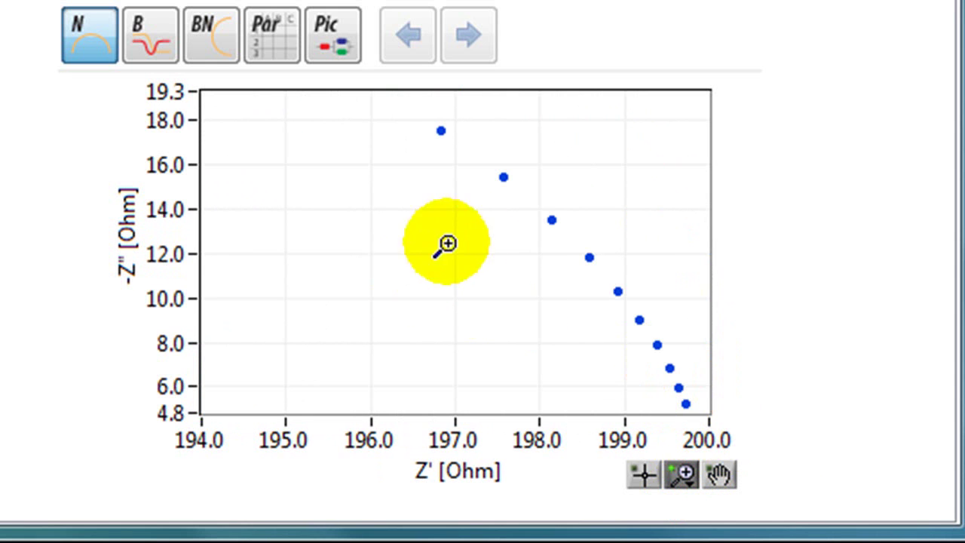
Place a plot cursor on data point #87 and jump to its row in the data table
{"action": "right_click", "coordinate": [481, 234]}
{"action": "mouse_move", "coordinate": [487, 241]}
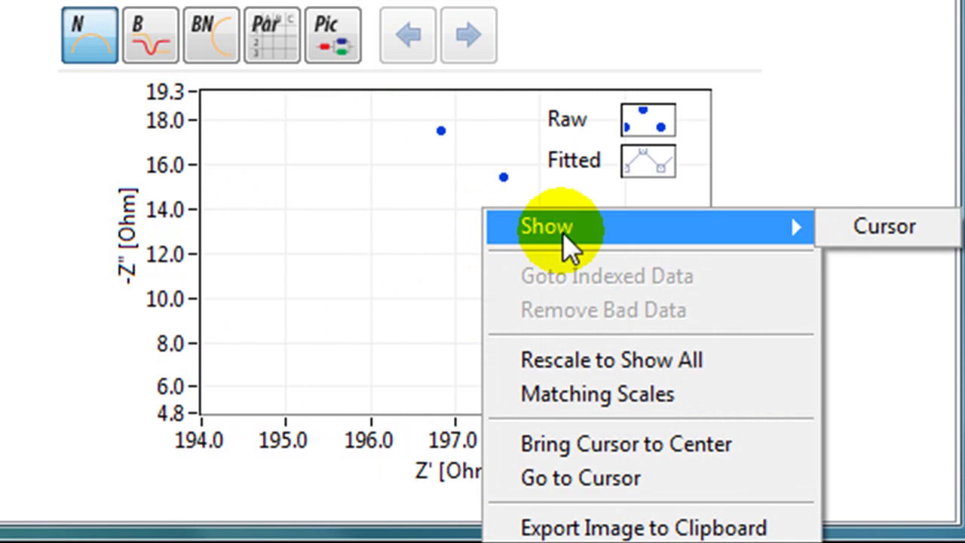
{"action": "left_click", "coordinate": [879, 227]}
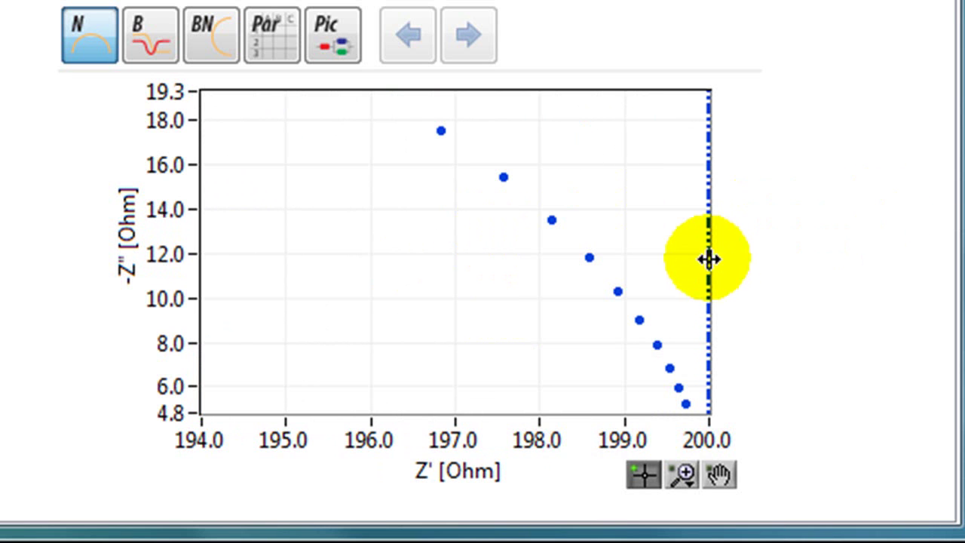
{"action": "left_click_drag", "start_coordinate": [702, 255], "coordinate": [595, 237]}
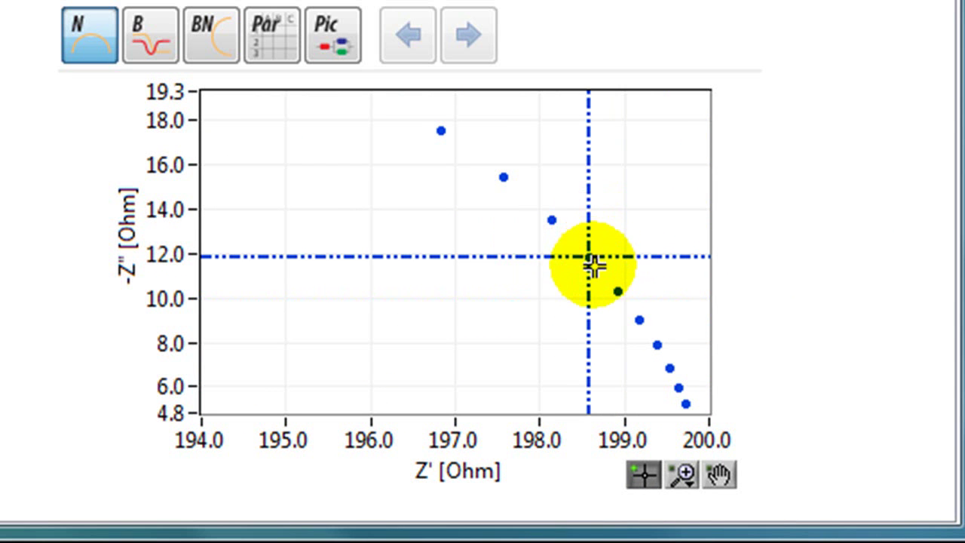
{"action": "right_click", "coordinate": [589, 261]}
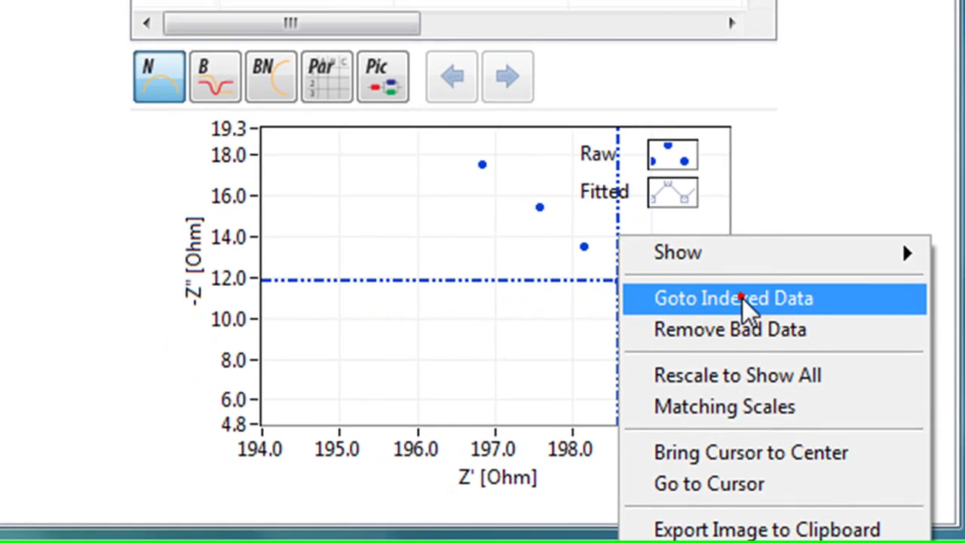
{"action": "left_click", "coordinate": [726, 286]}
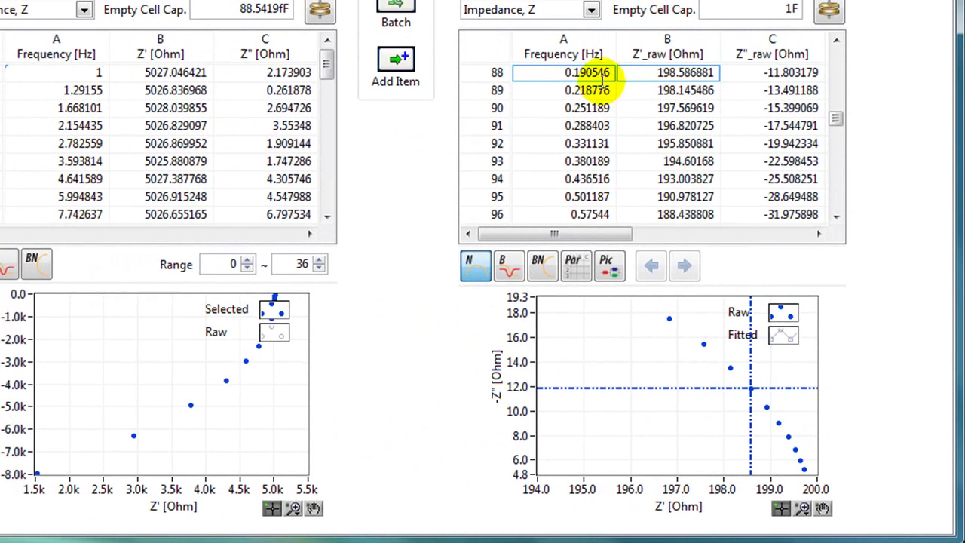
Change row 88's Z' to 188.586881, then remove that point as bad data
{"action": "double_click", "coordinate": [670, 73]}
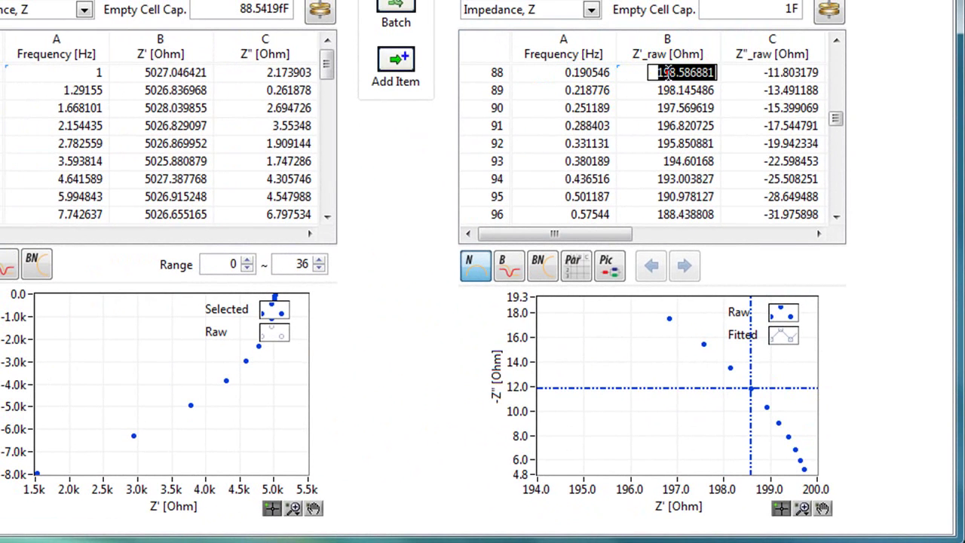
{"action": "left_click", "coordinate": [663, 72]}
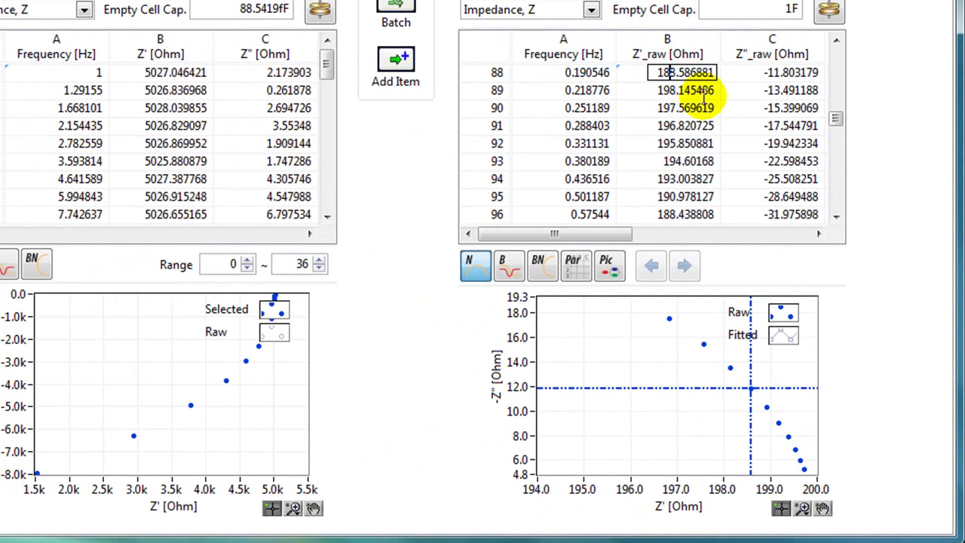
{"action": "left_click", "coordinate": [706, 95]}
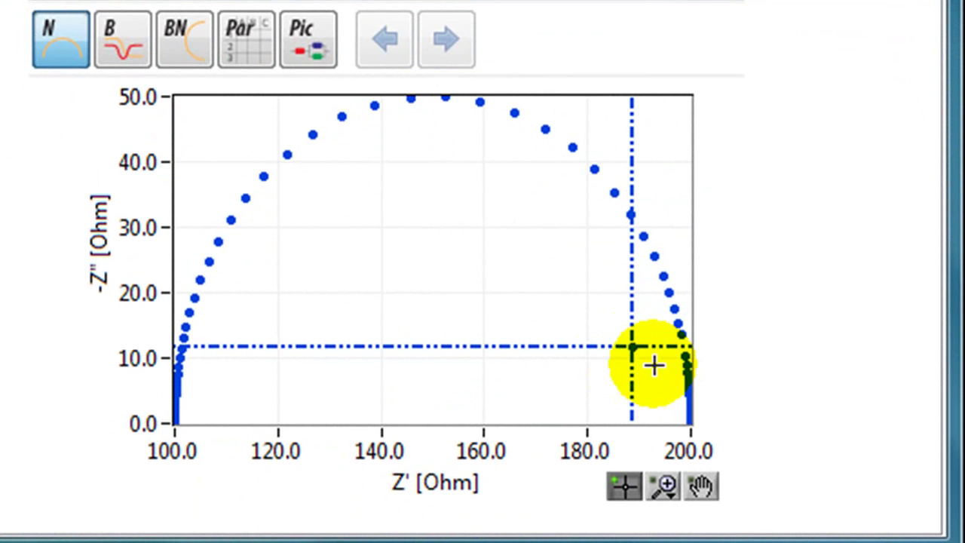
{"action": "right_click", "coordinate": [632, 347]}
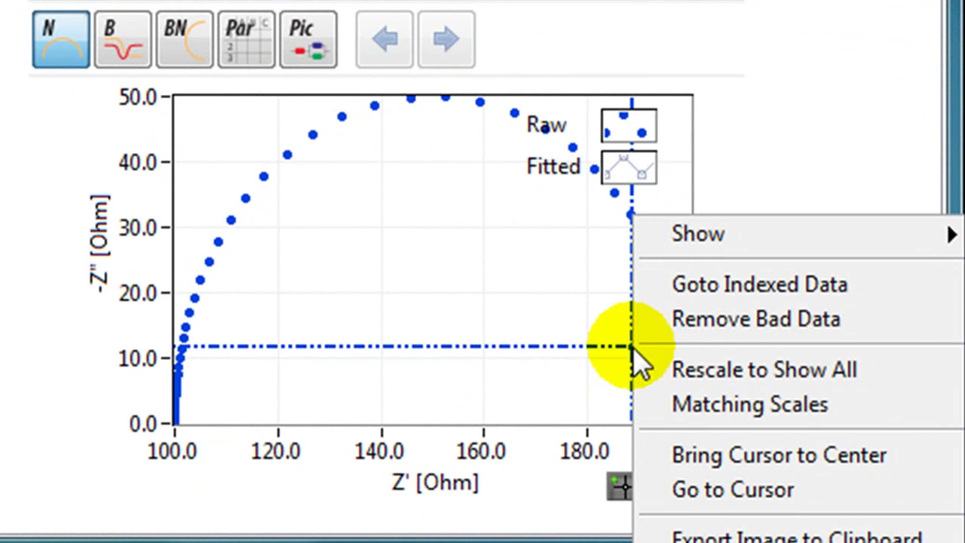
{"action": "left_click", "coordinate": [770, 322]}
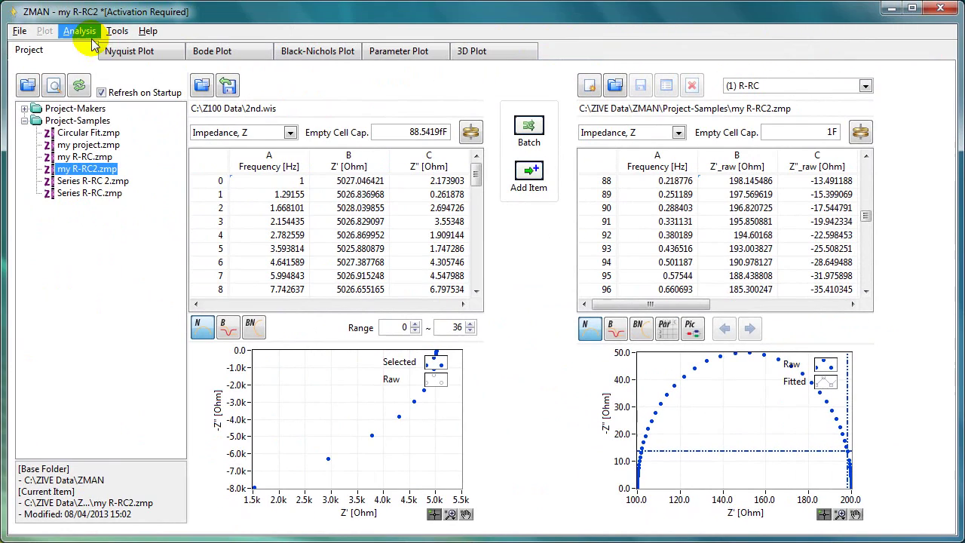
In the Modeling window, browse the model list, keep R-RC, then erase its name
{"action": "left_click", "coordinate": [81, 32]}
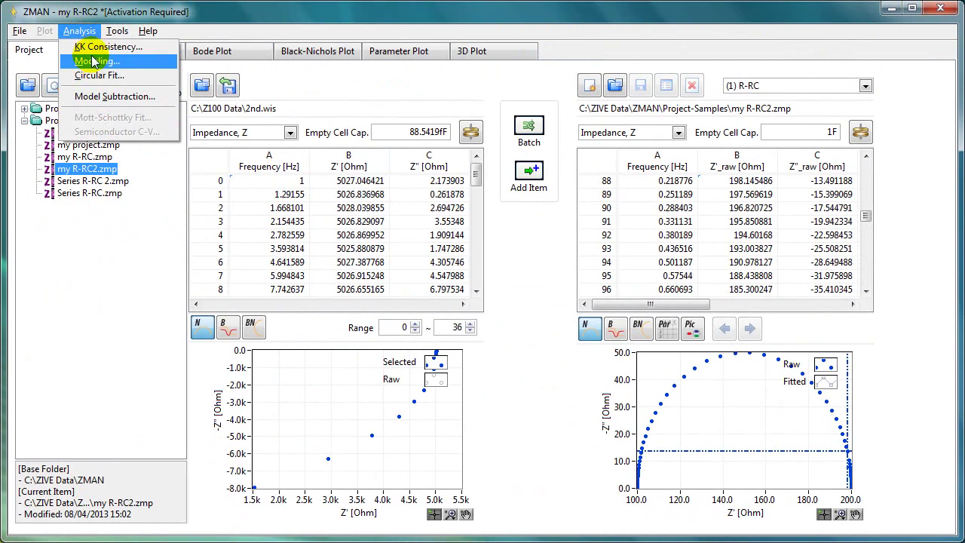
{"action": "left_click", "coordinate": [91, 62]}
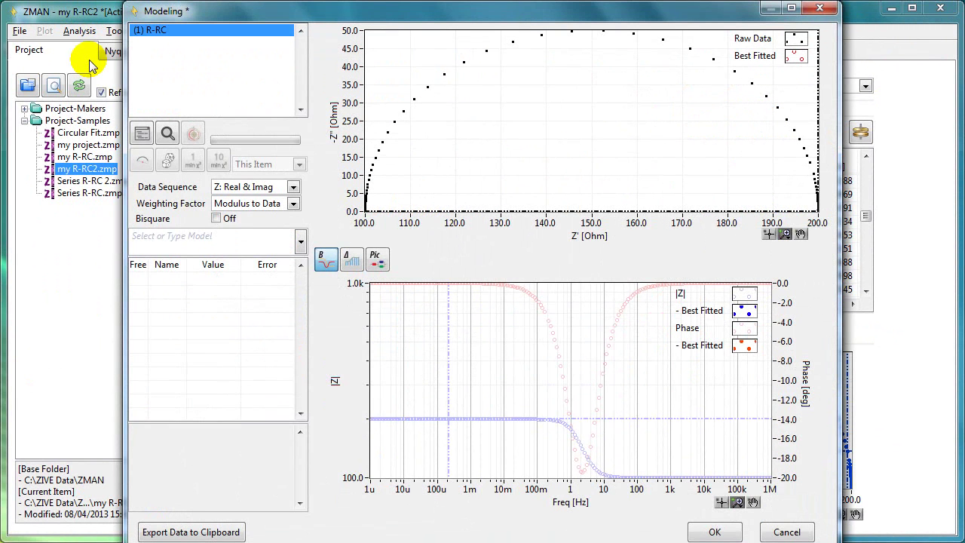
{"action": "left_click", "coordinate": [159, 243]}
{"action": "type", "text": "R-"}
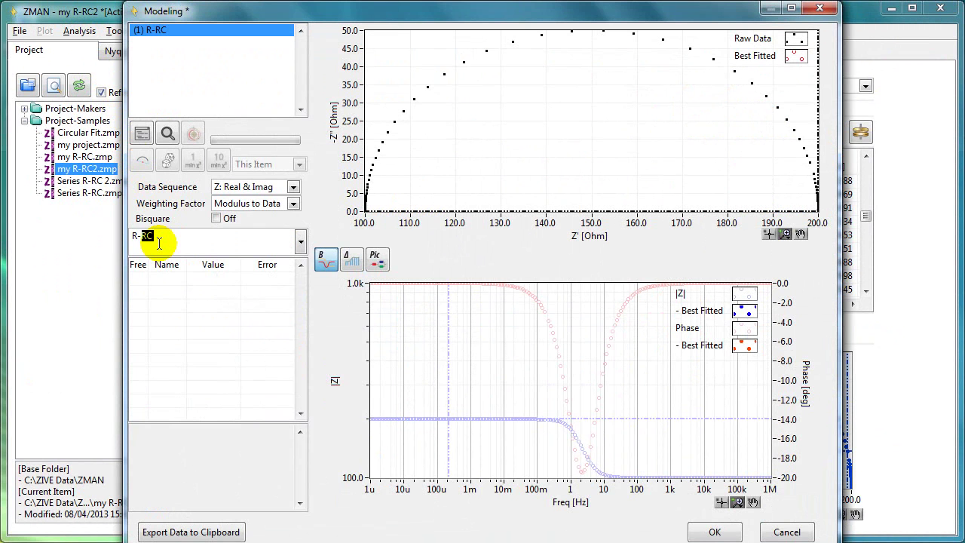
{"action": "left_click", "coordinate": [299, 245]}
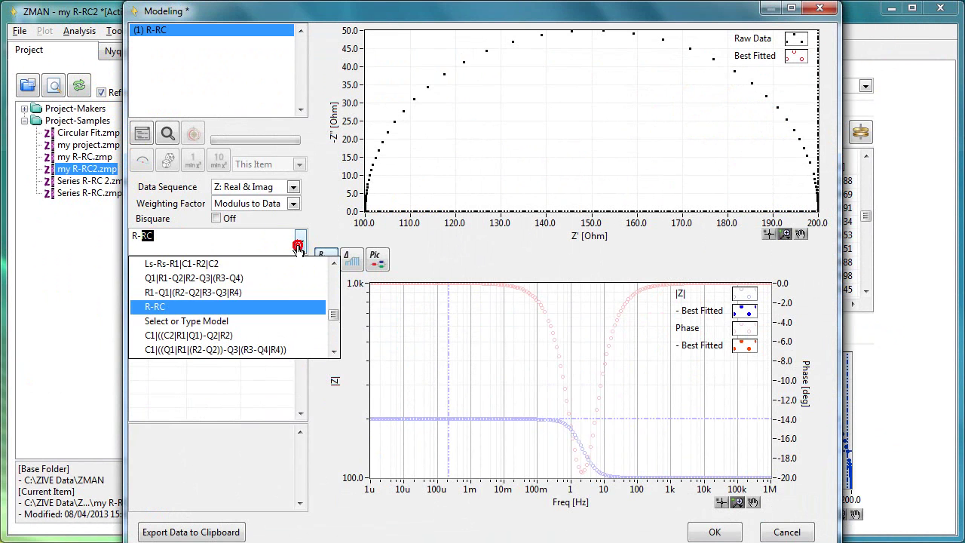
{"action": "left_click_drag", "start_coordinate": [334, 317], "coordinate": [334, 289]}
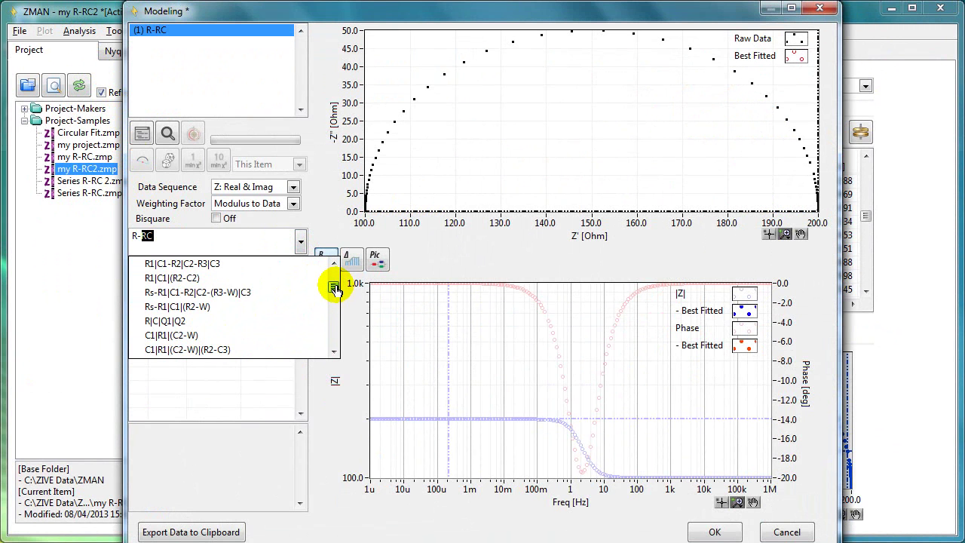
{"action": "left_click", "coordinate": [325, 200]}
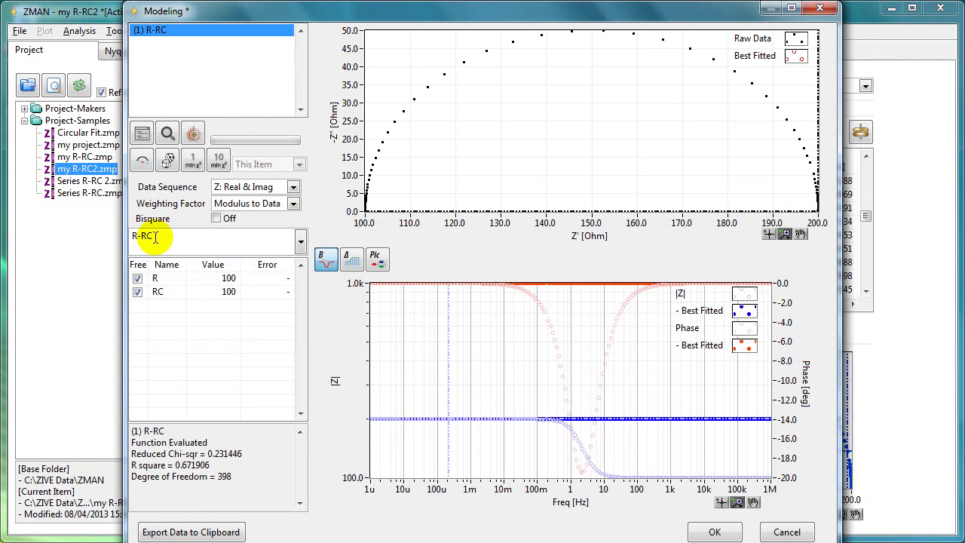
{"action": "key", "text": "BackSpace"}
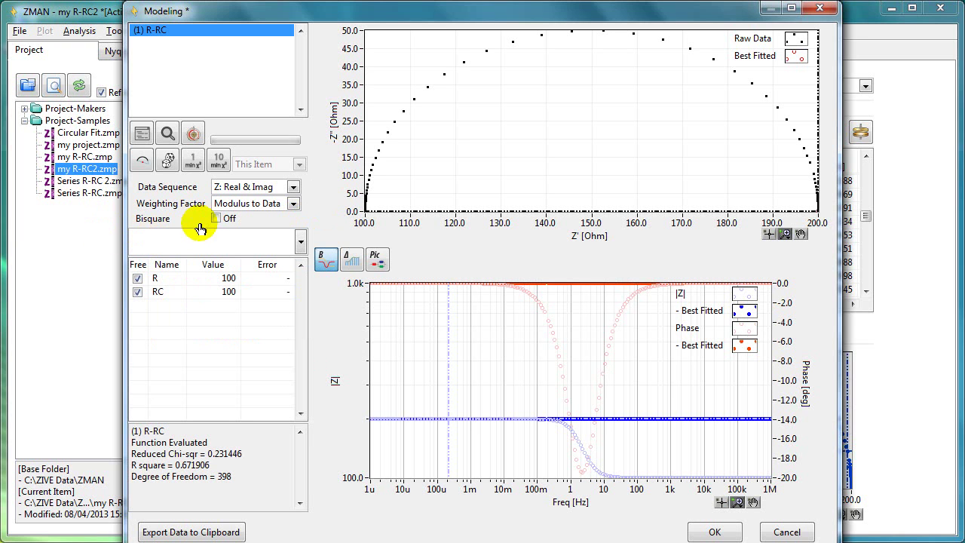
Limit Search Model to BATTERY & SUPERCAPACITOR only, with parameters free but kept positive
{"action": "left_click", "coordinate": [168, 134]}
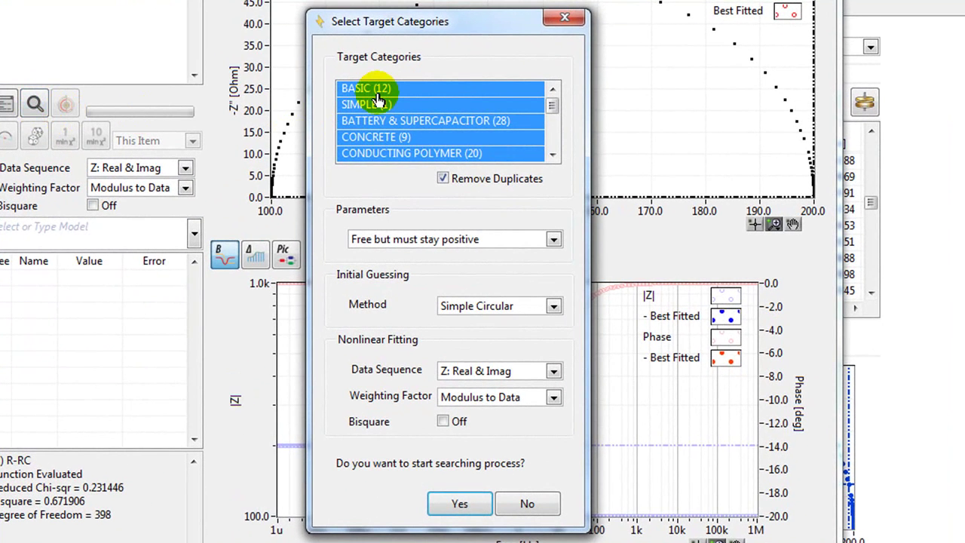
{"action": "left_click", "coordinate": [369, 90]}
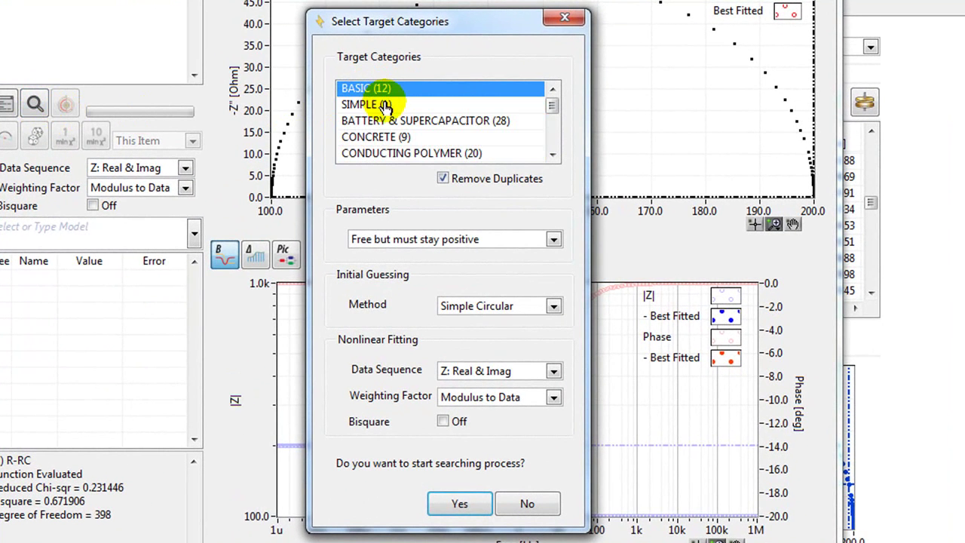
{"action": "left_click", "coordinate": [373, 104]}
{"action": "left_click", "coordinate": [388, 121]}
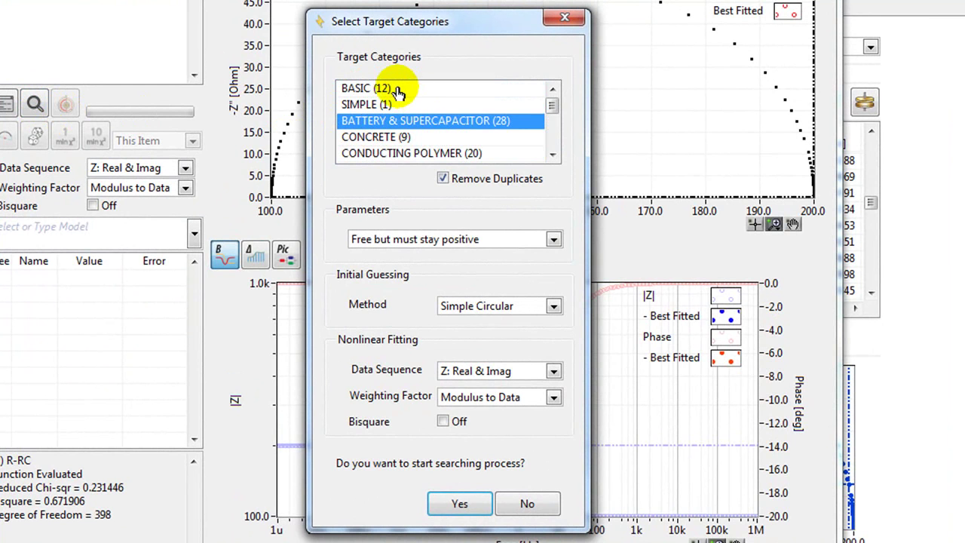
{"action": "left_click", "coordinate": [393, 89], "text": "ctrl"}
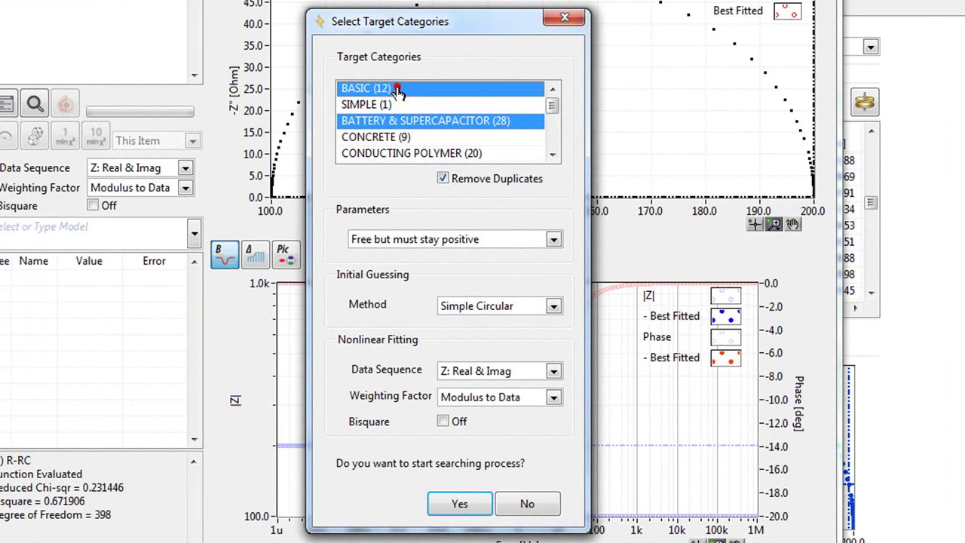
{"action": "left_click", "coordinate": [385, 154], "text": "ctrl"}
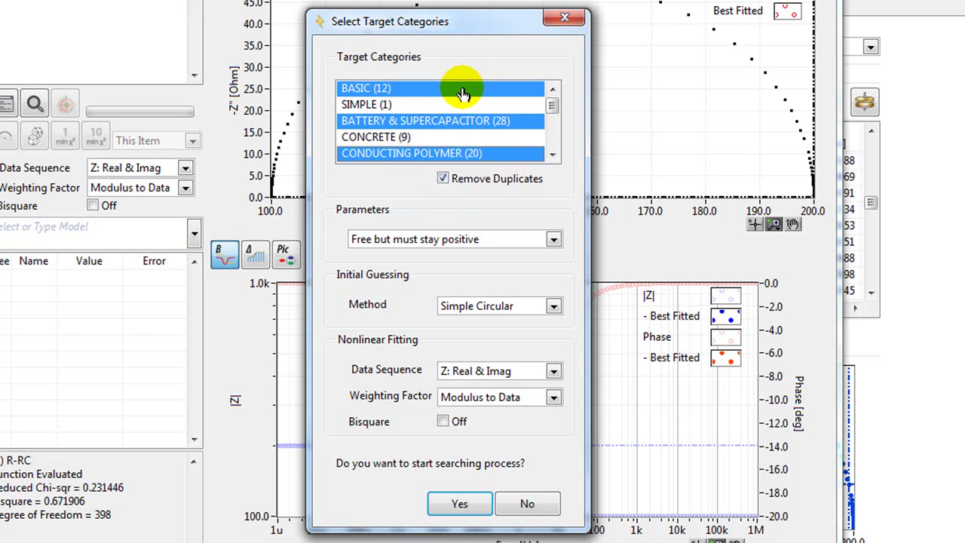
{"action": "left_click", "coordinate": [361, 128]}
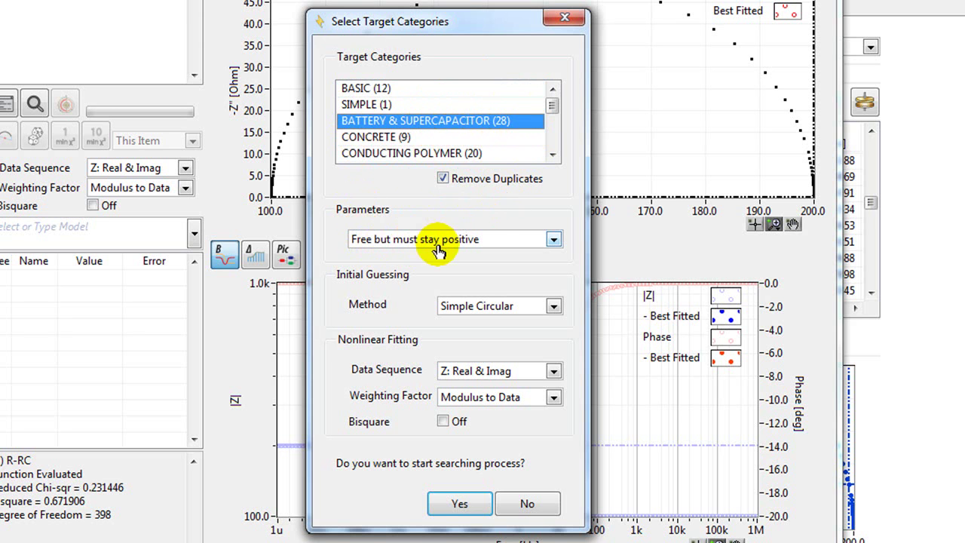
{"action": "left_click", "coordinate": [564, 246]}
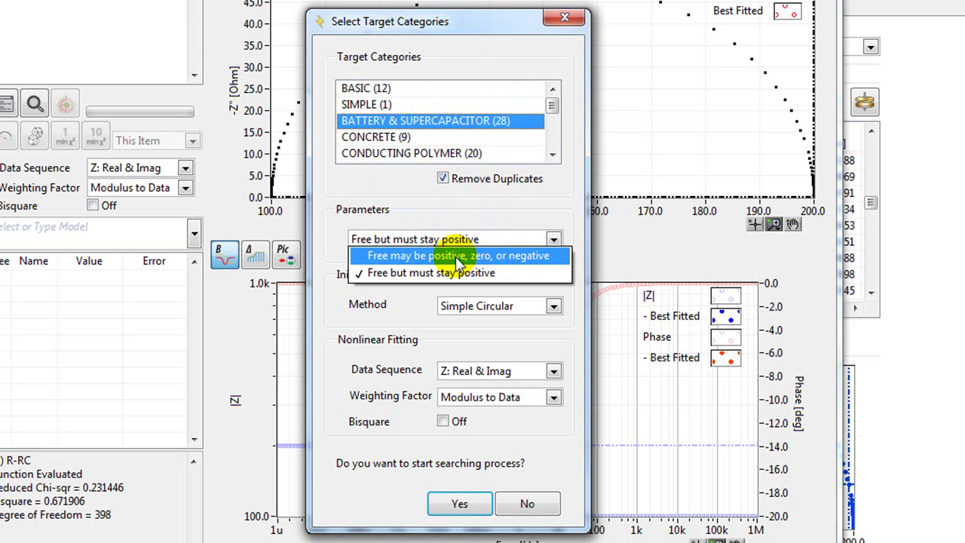
{"action": "left_click", "coordinate": [562, 194]}
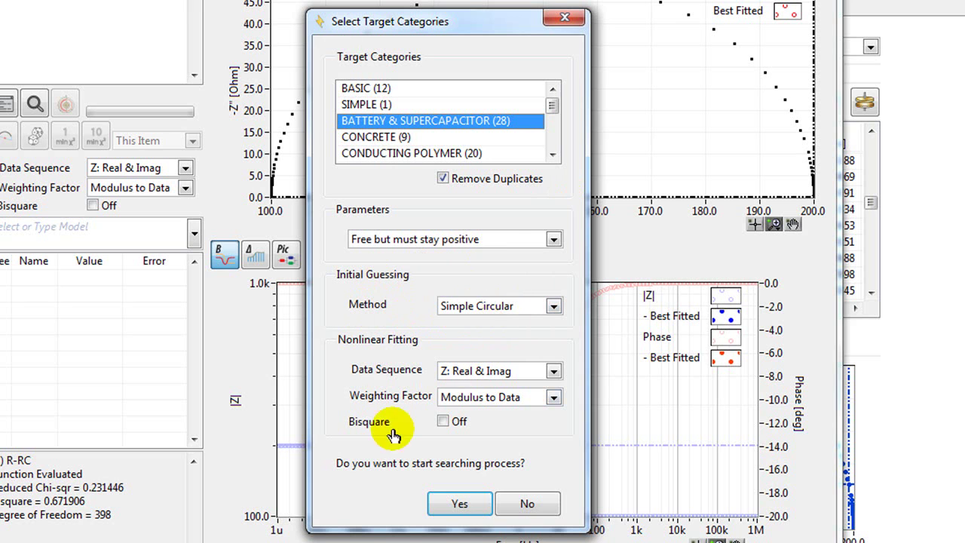
Run the model search and pick the top-ranked Rs-R|C result from the list
{"action": "left_click", "coordinate": [460, 505]}
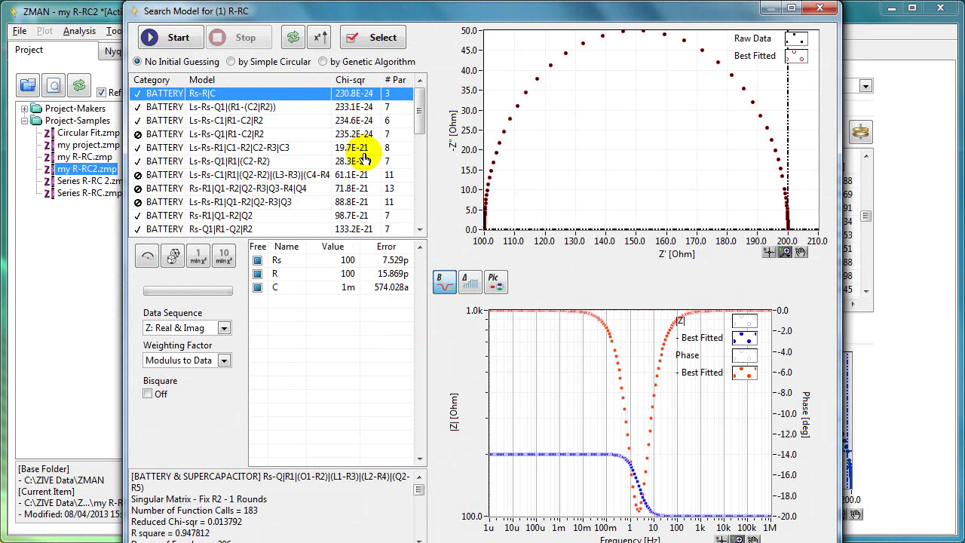
{"action": "left_click", "coordinate": [249, 115]}
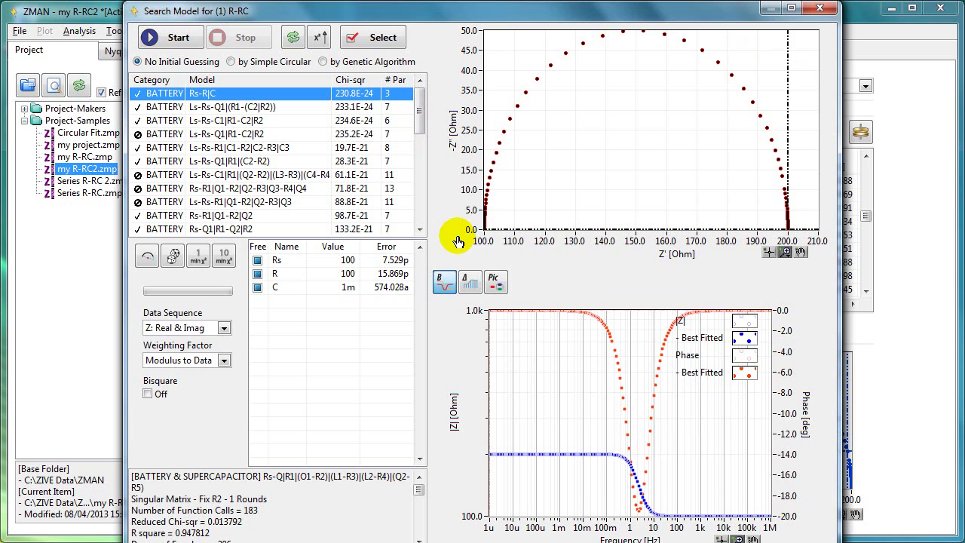
Check residuals and the Rs-R|C circuit diagram, return to the Bode plot, copy parameters to clipboard
{"action": "left_click", "coordinate": [467, 287]}
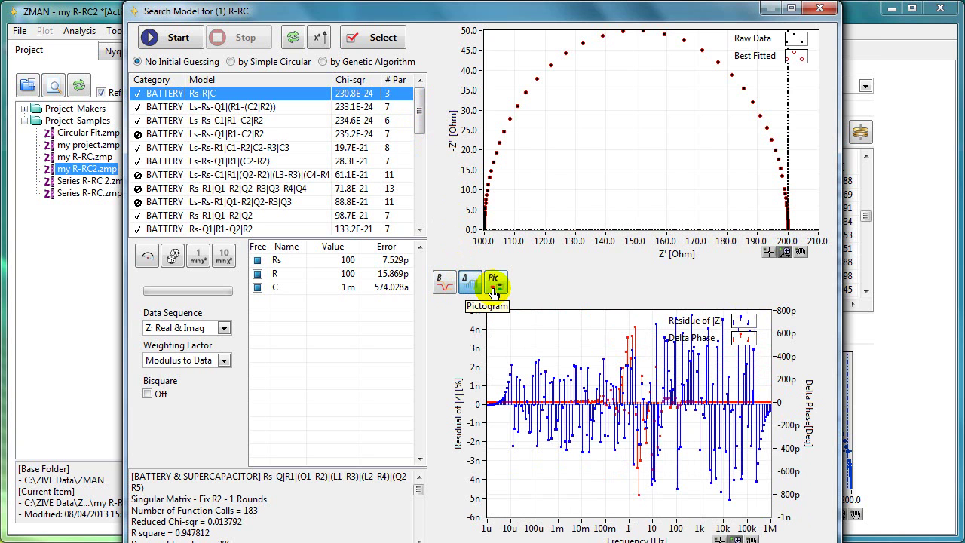
{"action": "left_click", "coordinate": [494, 291]}
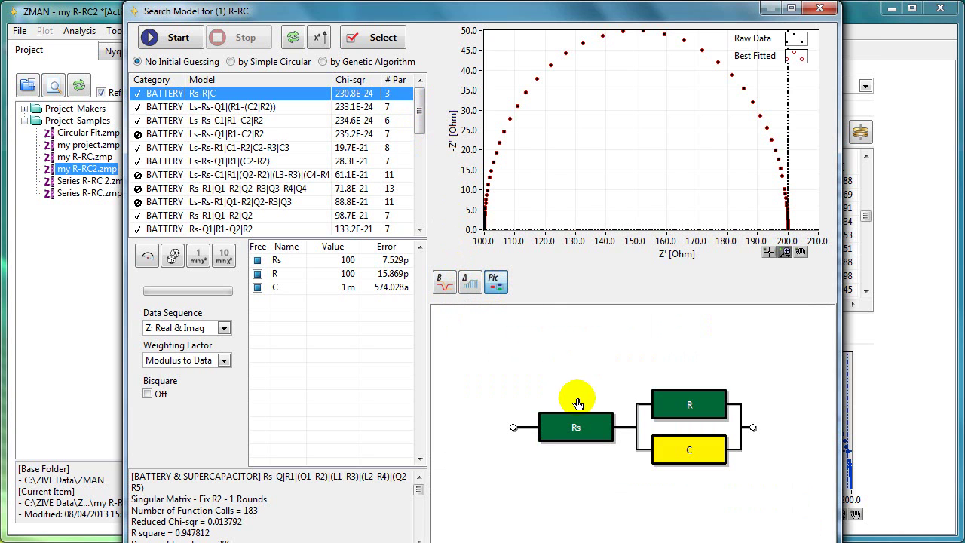
{"action": "right_click", "coordinate": [592, 424]}
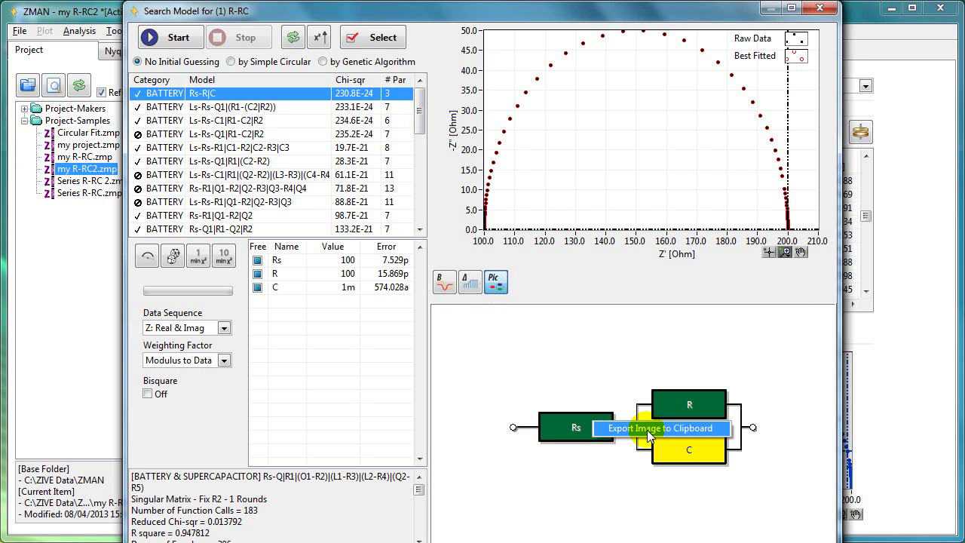
{"action": "left_click", "coordinate": [461, 270]}
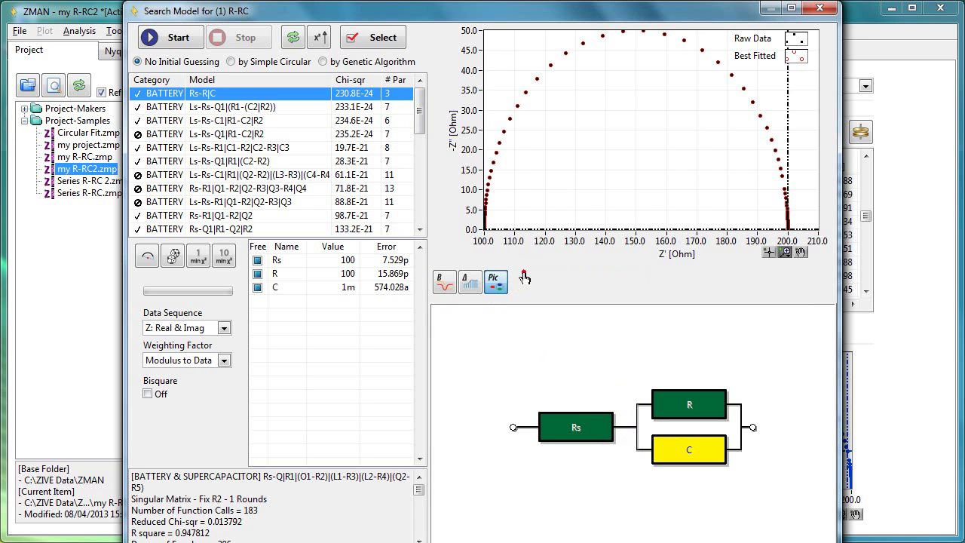
{"action": "left_click", "coordinate": [446, 289]}
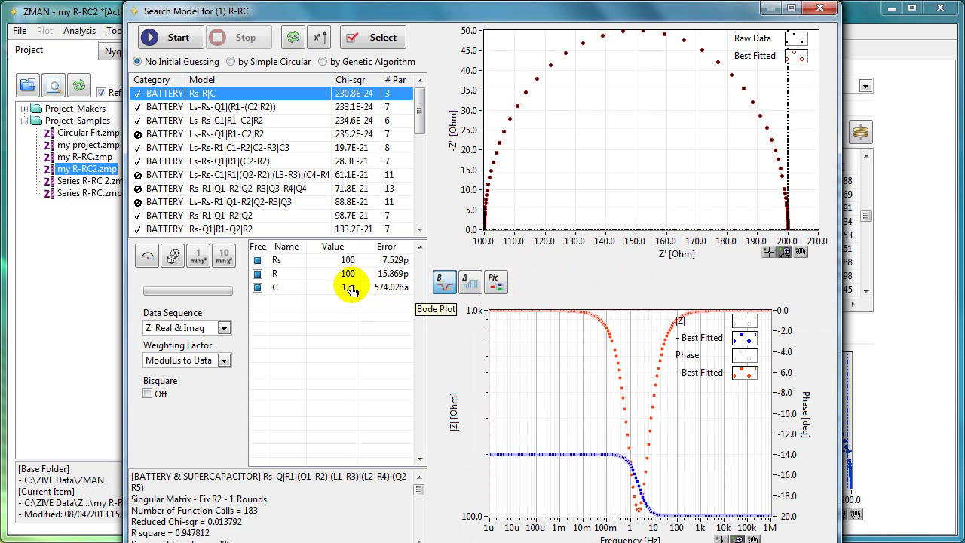
{"action": "right_click", "coordinate": [377, 278]}
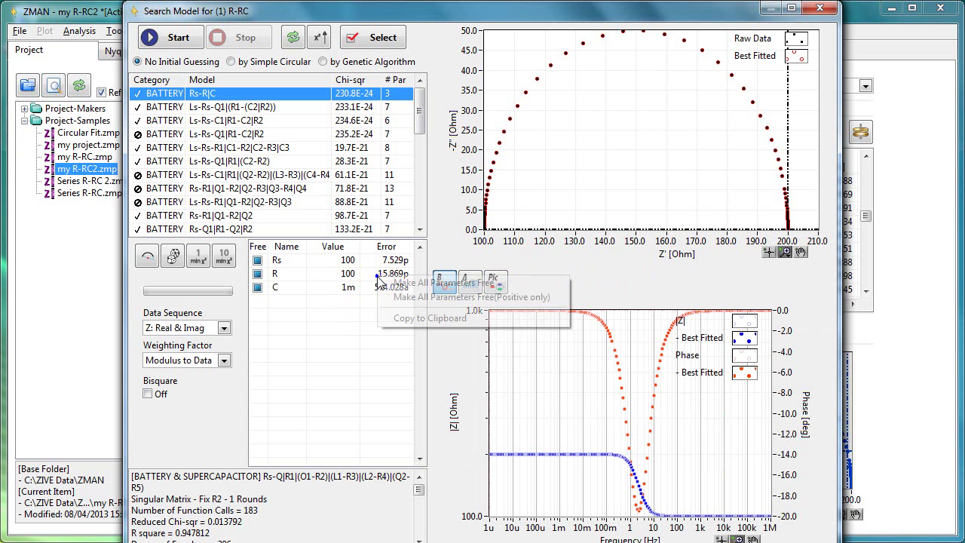
{"action": "left_click", "coordinate": [411, 321]}
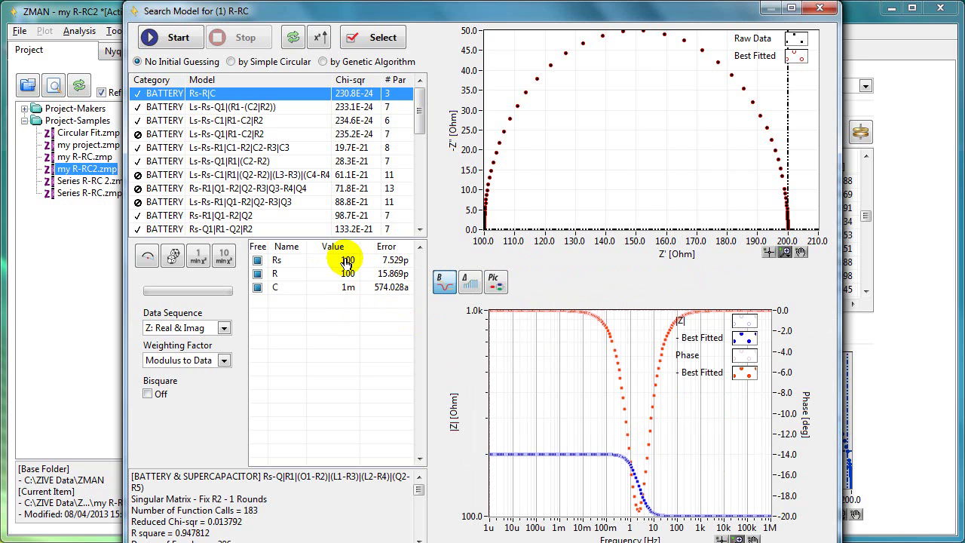
Fix Rs at 200 and minimize 10 rounds, giving R 3.121 and C 99.905m
{"action": "double_click", "coordinate": [346, 260]}
{"action": "type", "text": "200"}
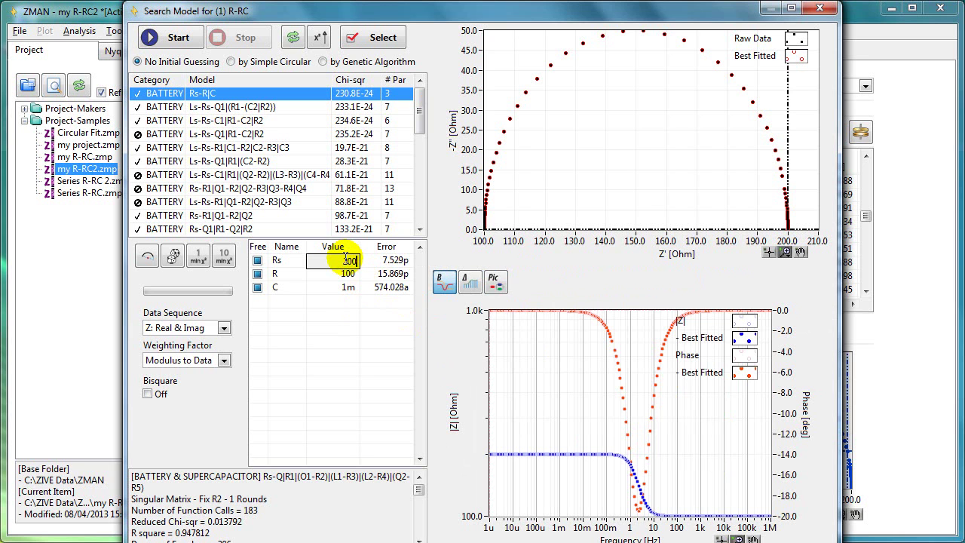
{"action": "key", "text": "Return"}
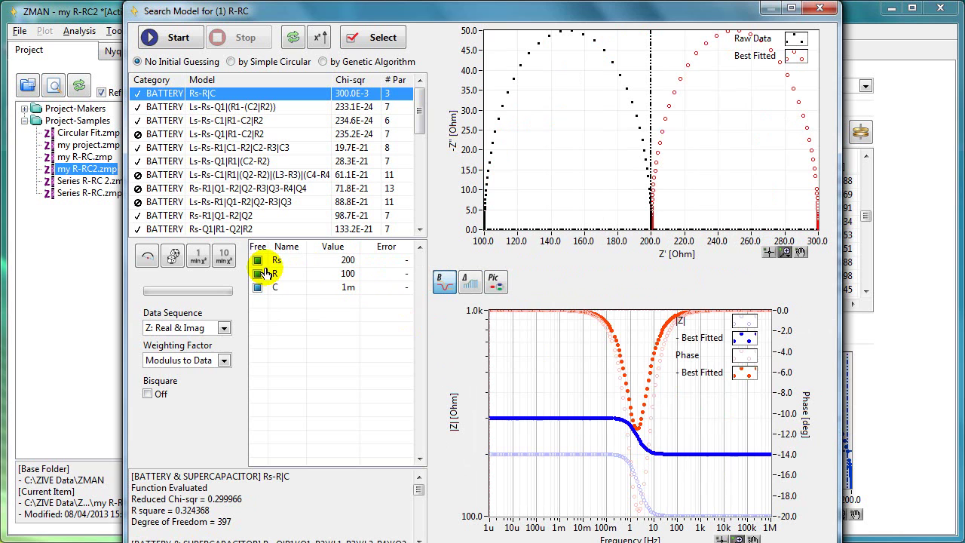
{"action": "left_click", "coordinate": [257, 261]}
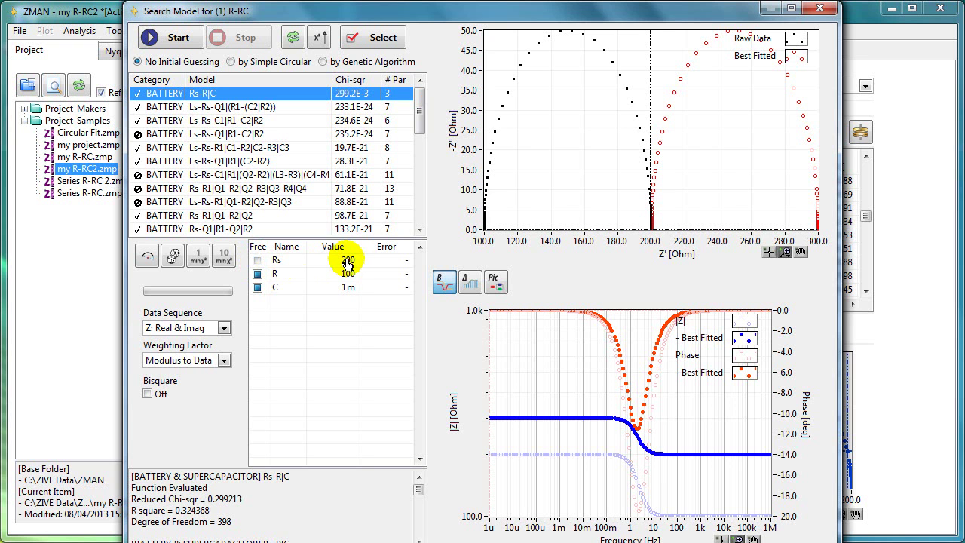
{"action": "left_click", "coordinate": [224, 261]}
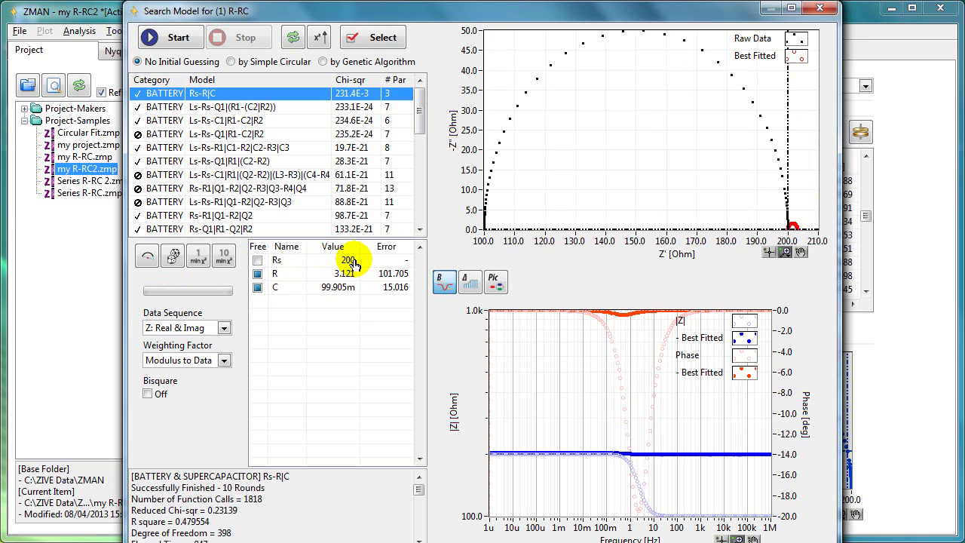
Free all Rs-R|C parameters and refit for 10 rounds, returning Rs 100, R 100, C 1m
{"action": "right_click", "coordinate": [302, 281]}
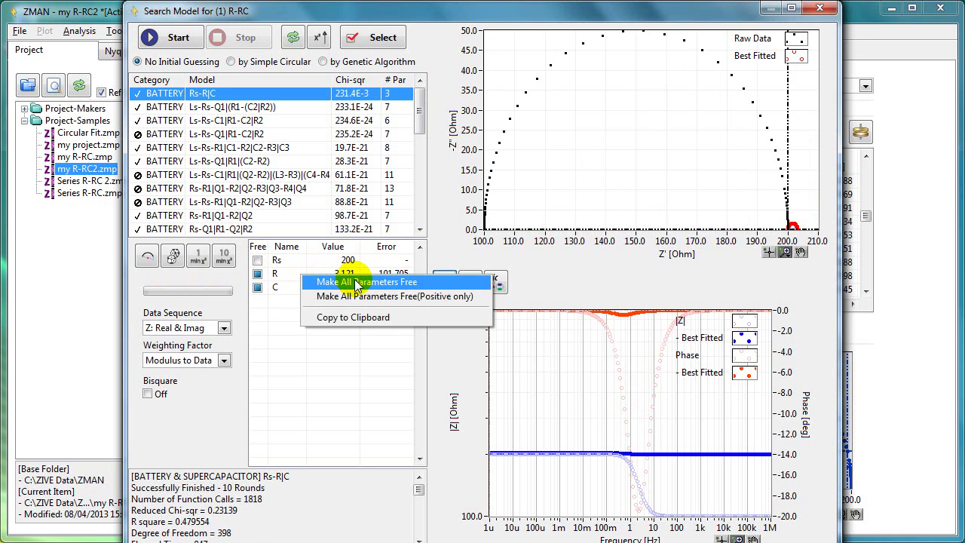
{"action": "left_click", "coordinate": [422, 298]}
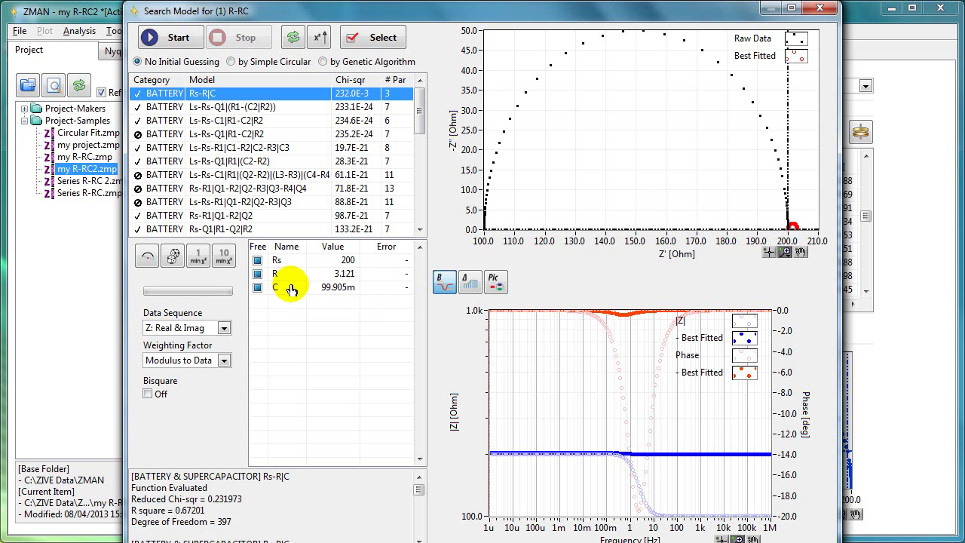
{"action": "left_click", "coordinate": [225, 260]}
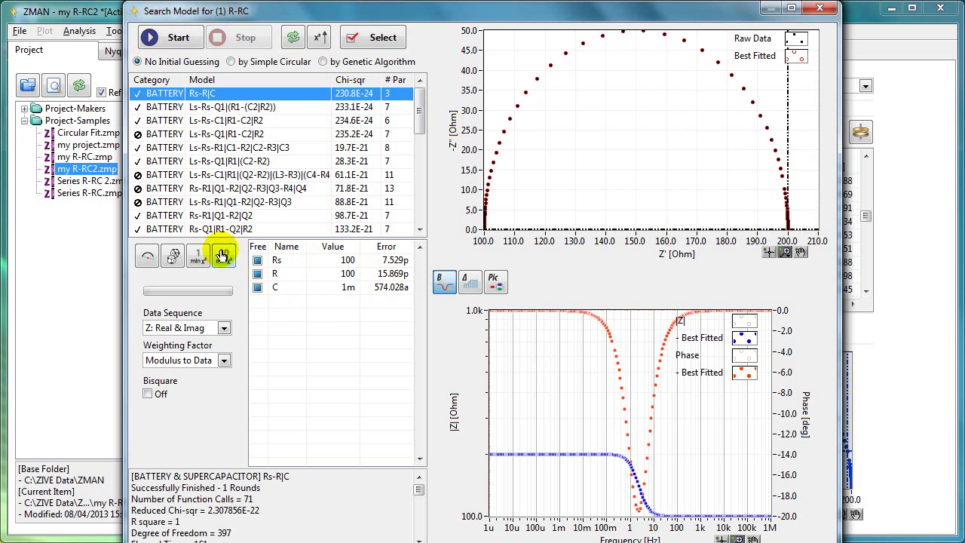
Select the fitted Rs-R|C model (Rs 100, R 100, C 1m) and confirm with OK
{"action": "left_click", "coordinate": [372, 43]}
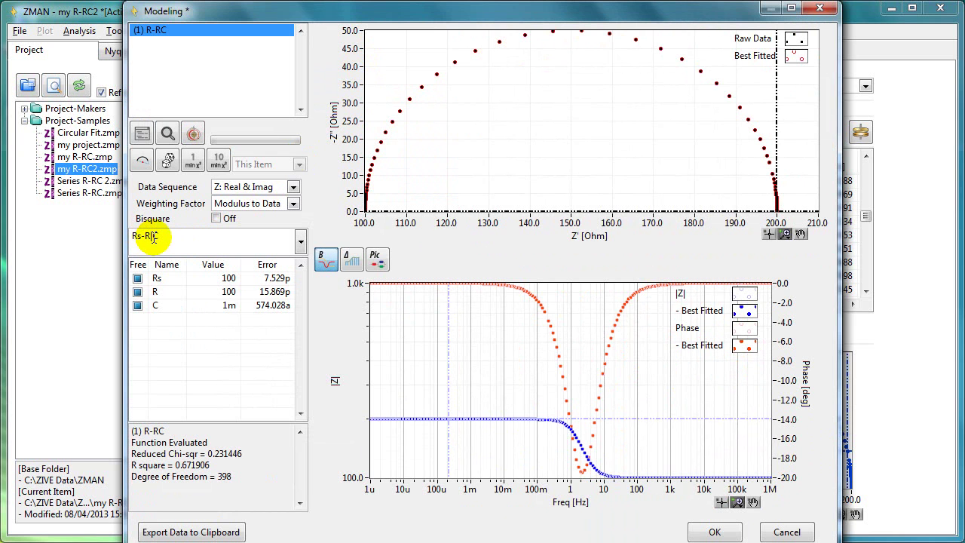
{"action": "left_click", "coordinate": [713, 531]}
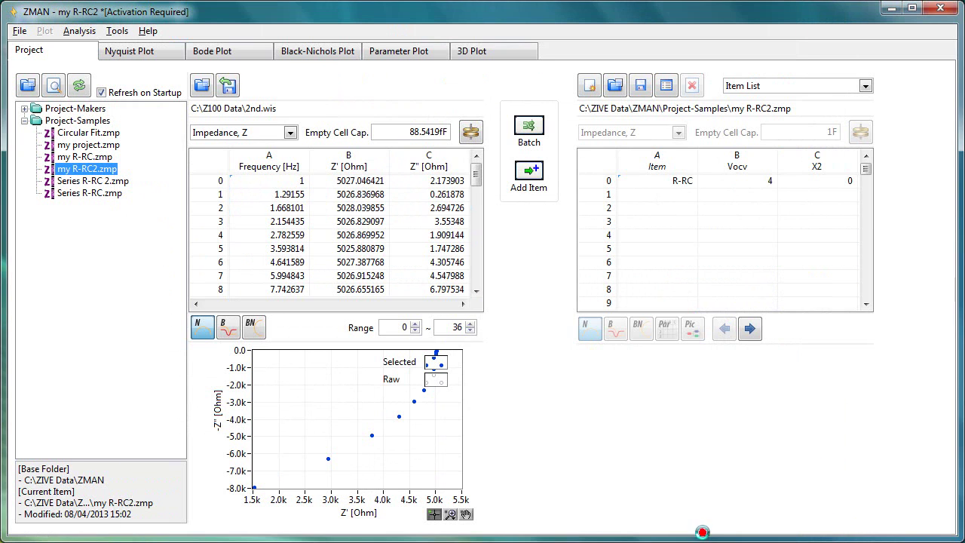